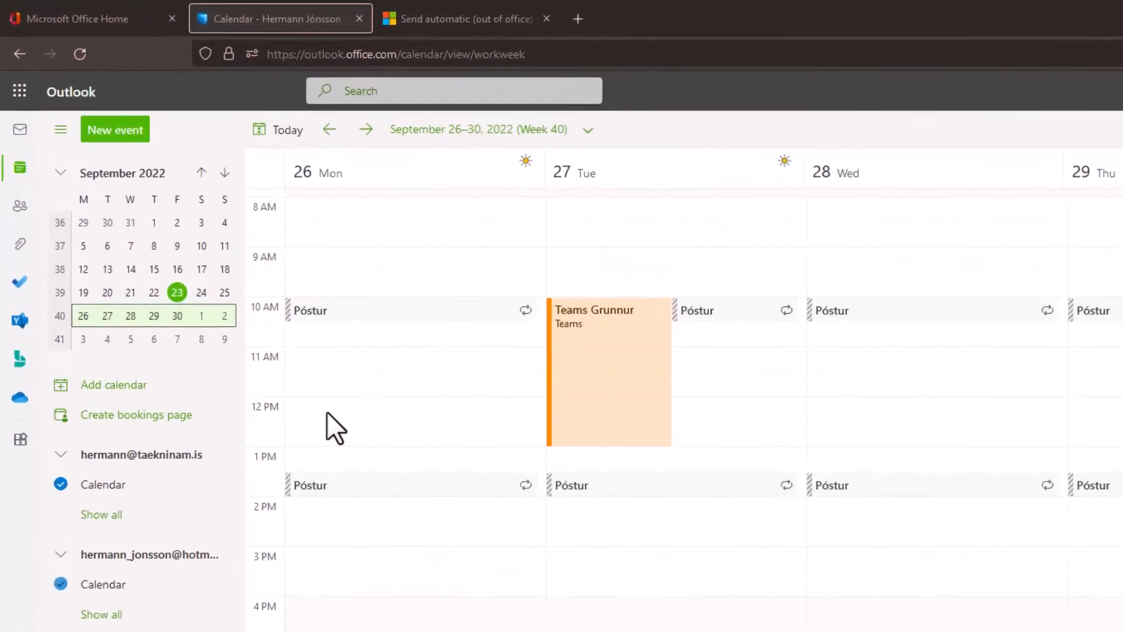
key(ctrl)
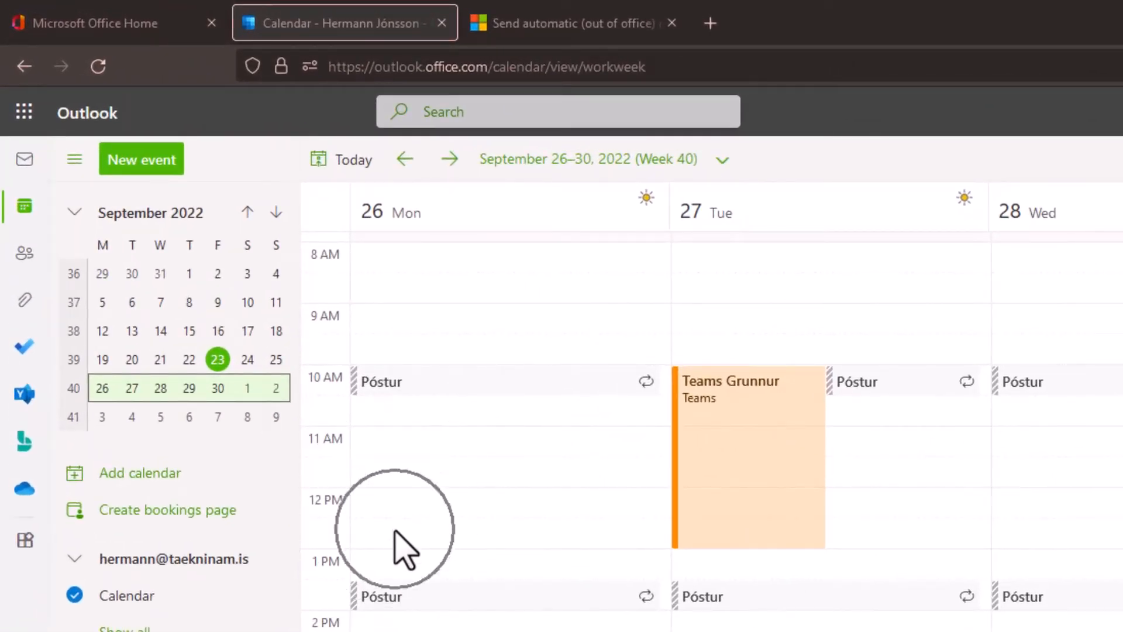
key(ctrl)
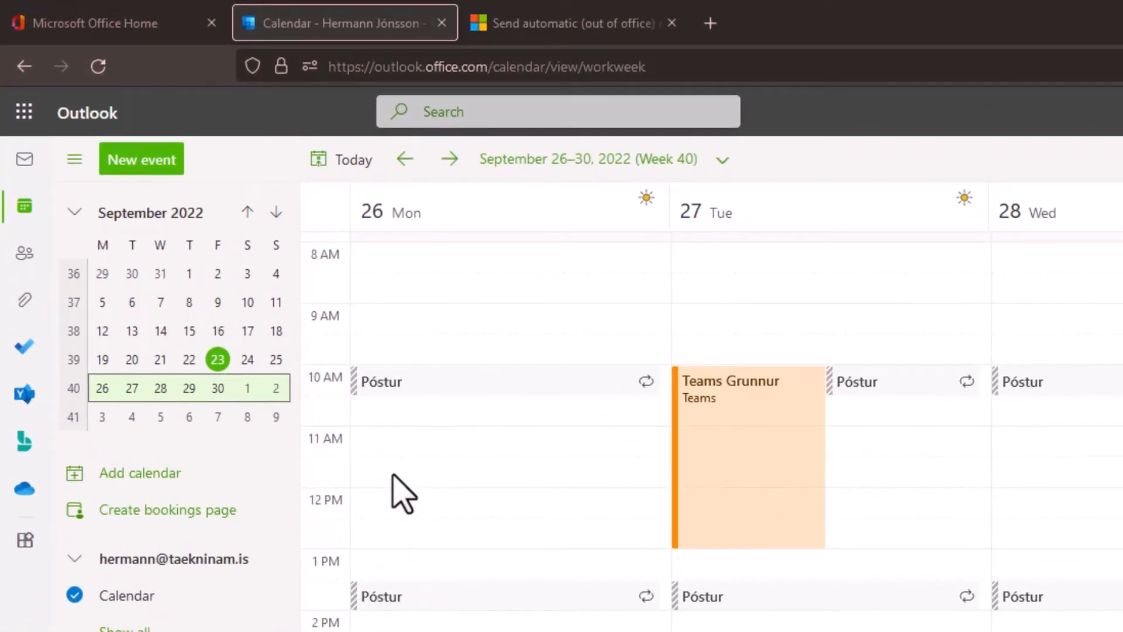
key(ctrl)
key(ctrl)
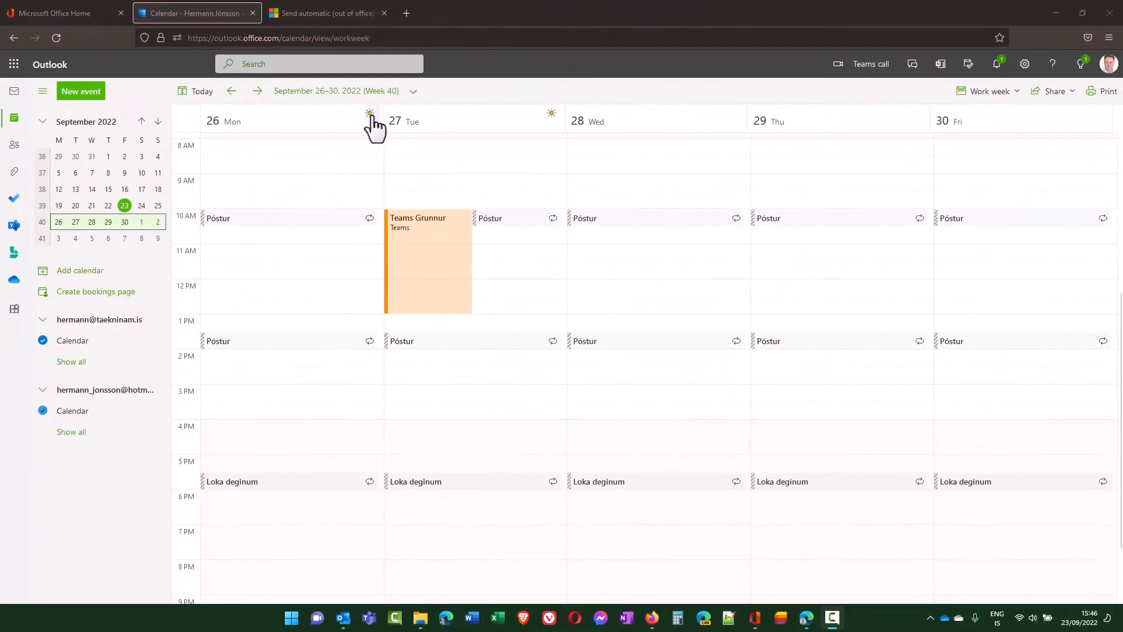
- Check the weather forecast for Monday the 26th in the work week calendar and return to the calendar
click(370, 114)
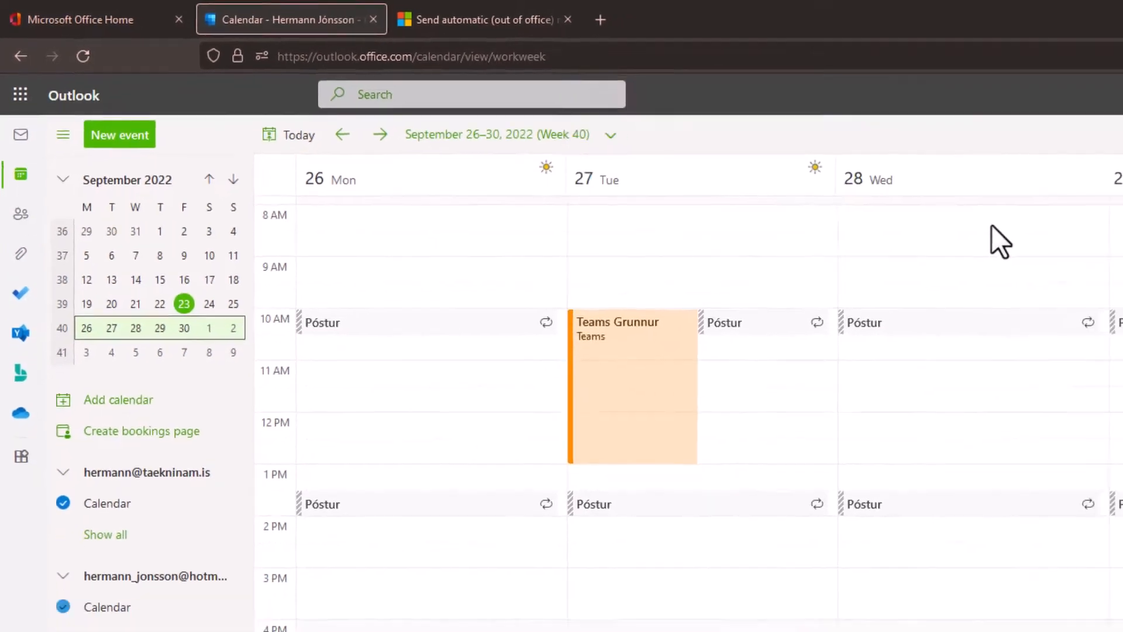
click(989, 225)
click(1049, 86)
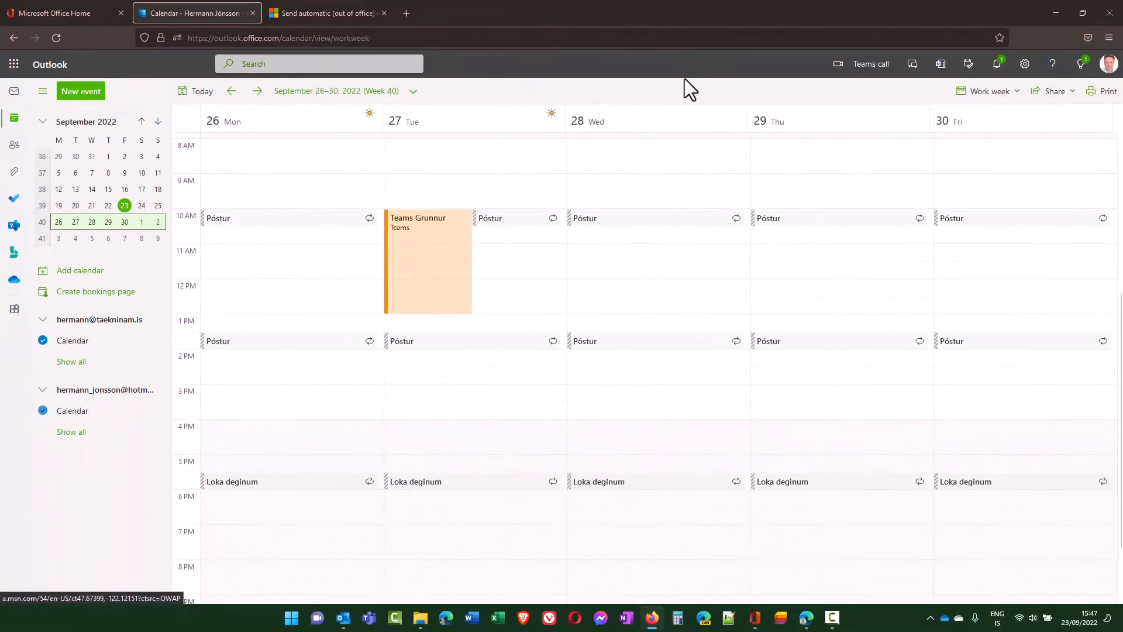
click(415, 308)
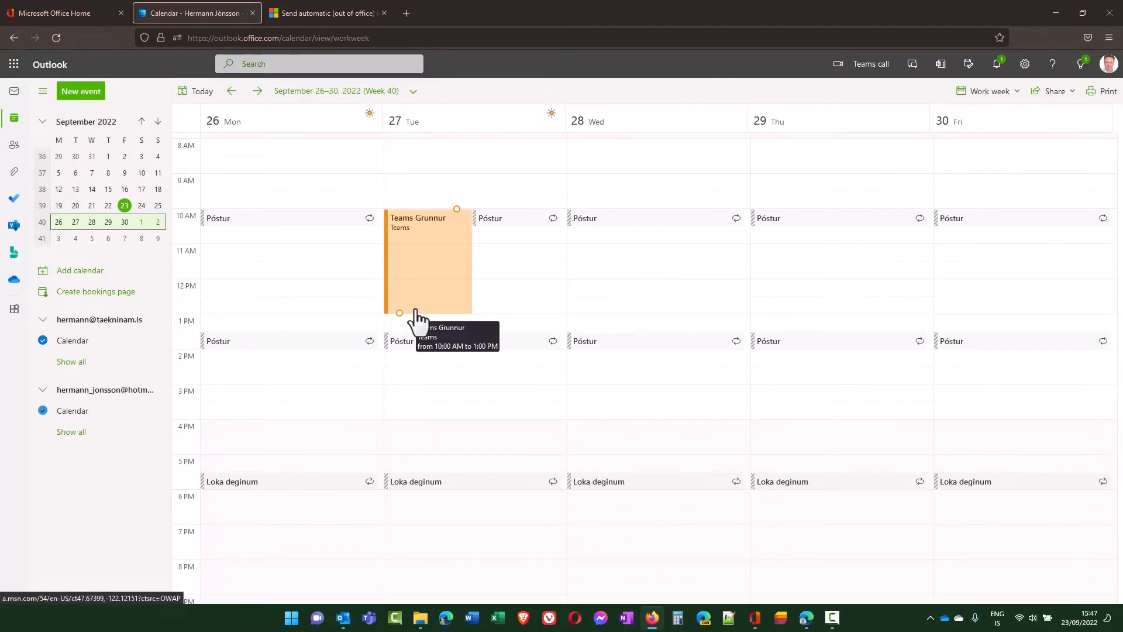
click(350, 335)
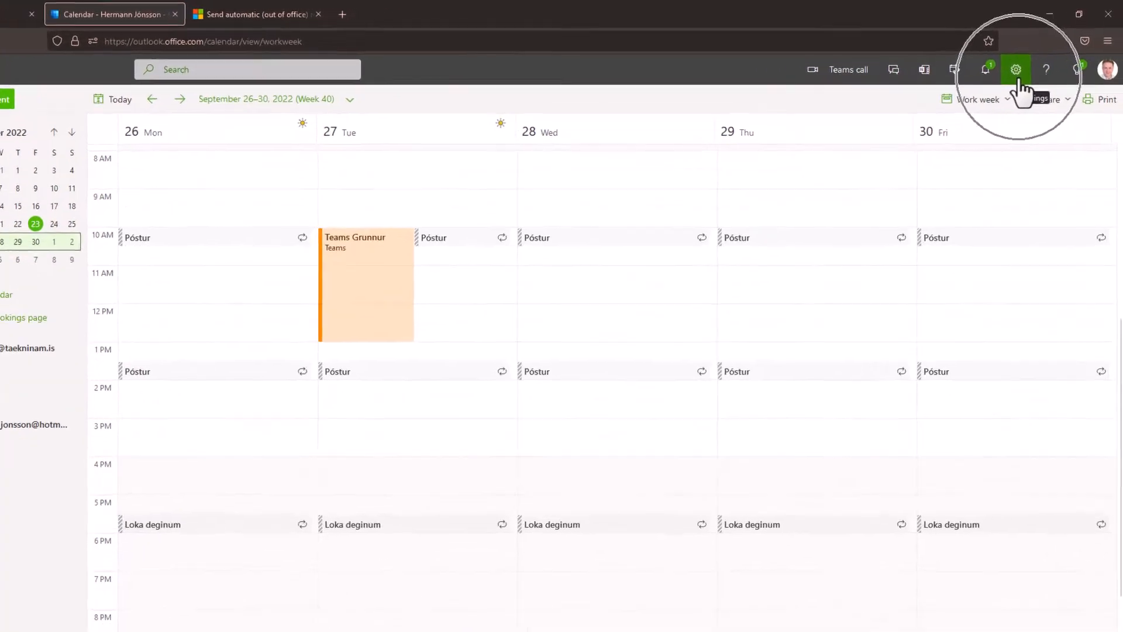
- Open the calendar's quick settings and look through the available current time zones without changing the selection
click(1017, 72)
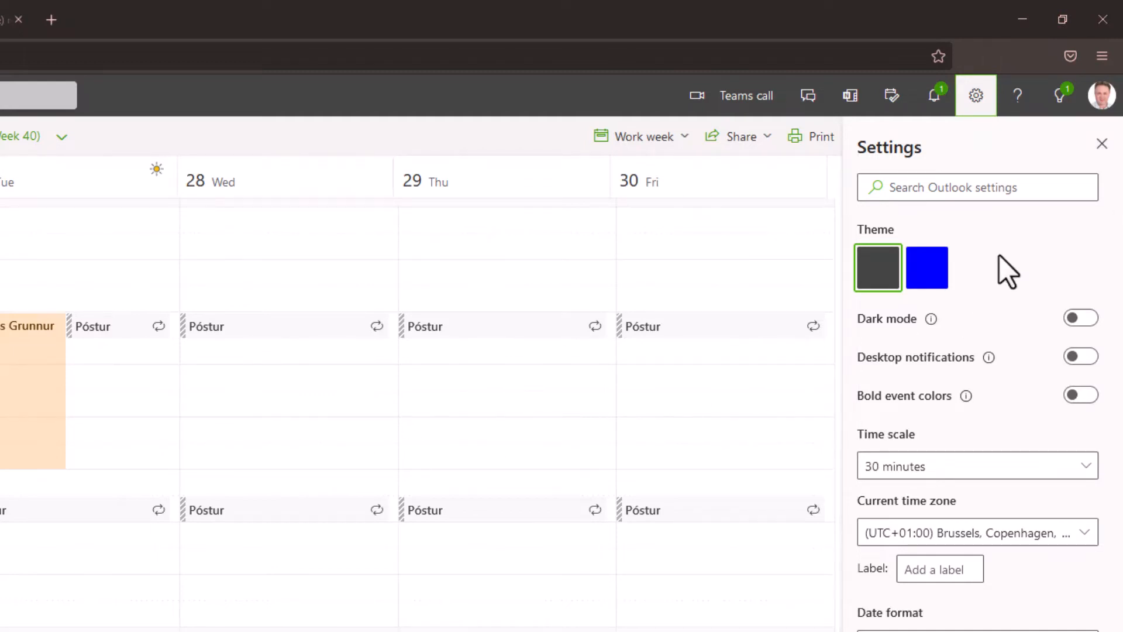
key(ctrl)
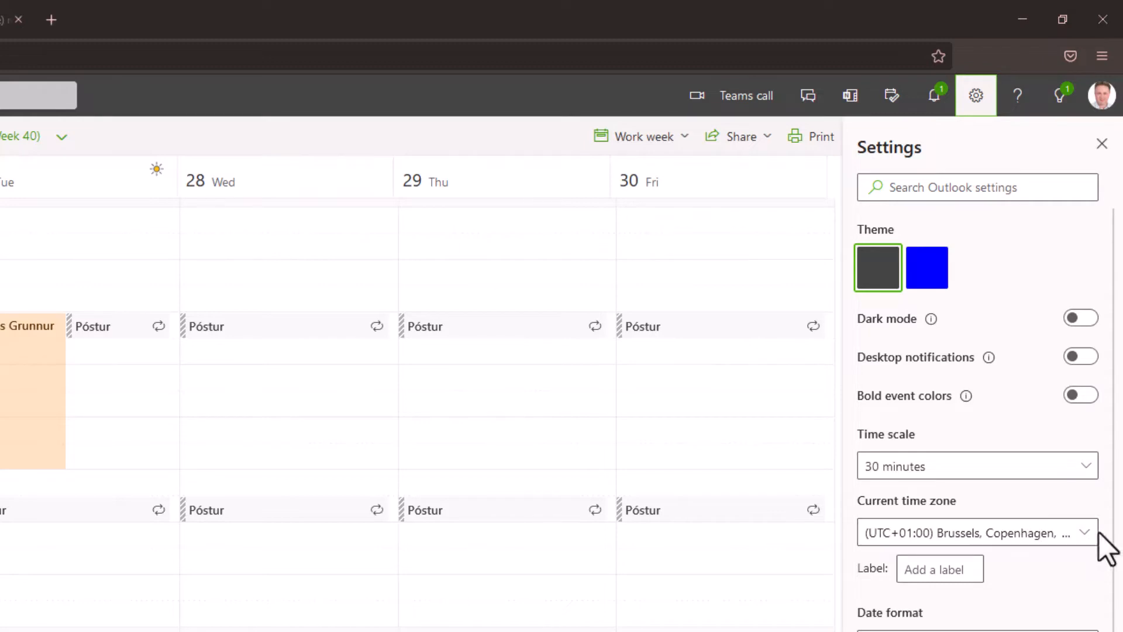
click(1084, 532)
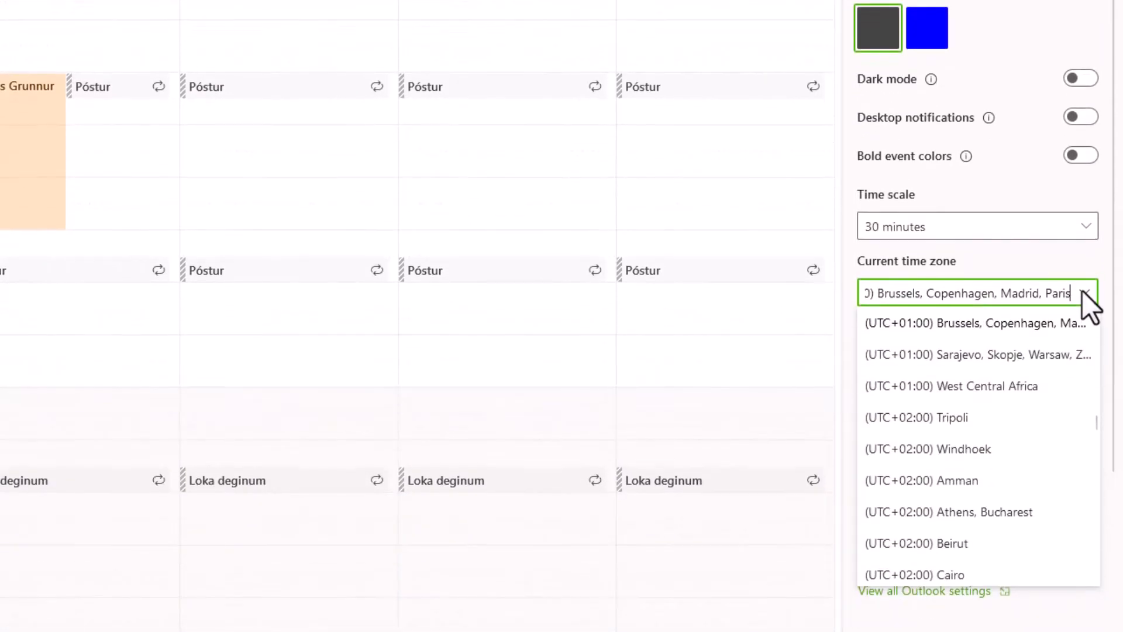
click(1083, 291)
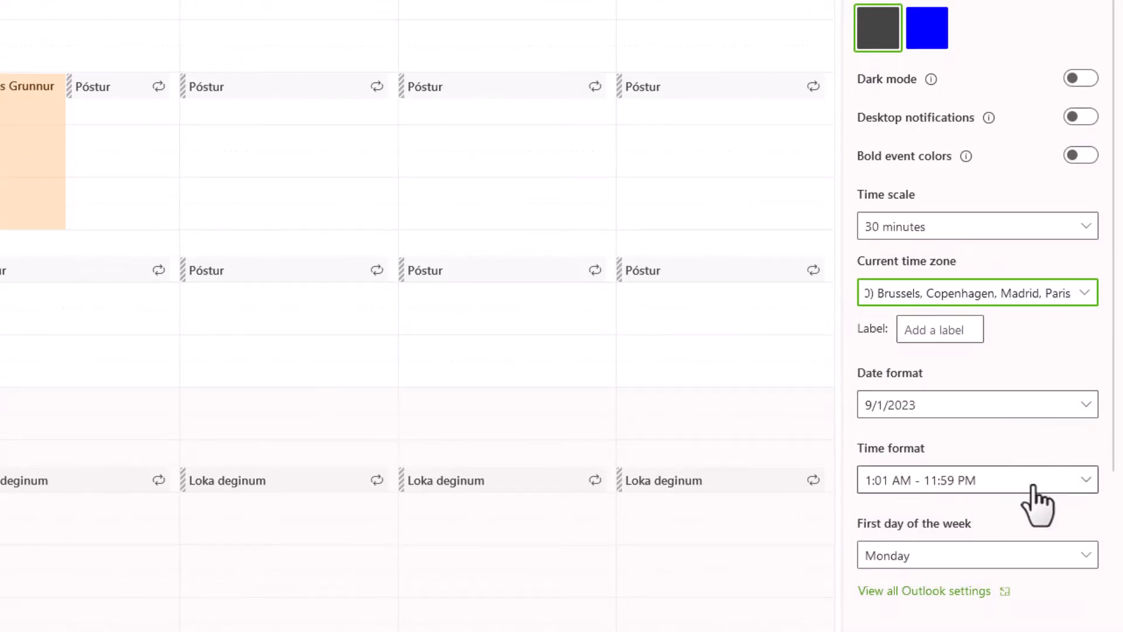
- Turn dark mode on and switch it back off
click(1087, 81)
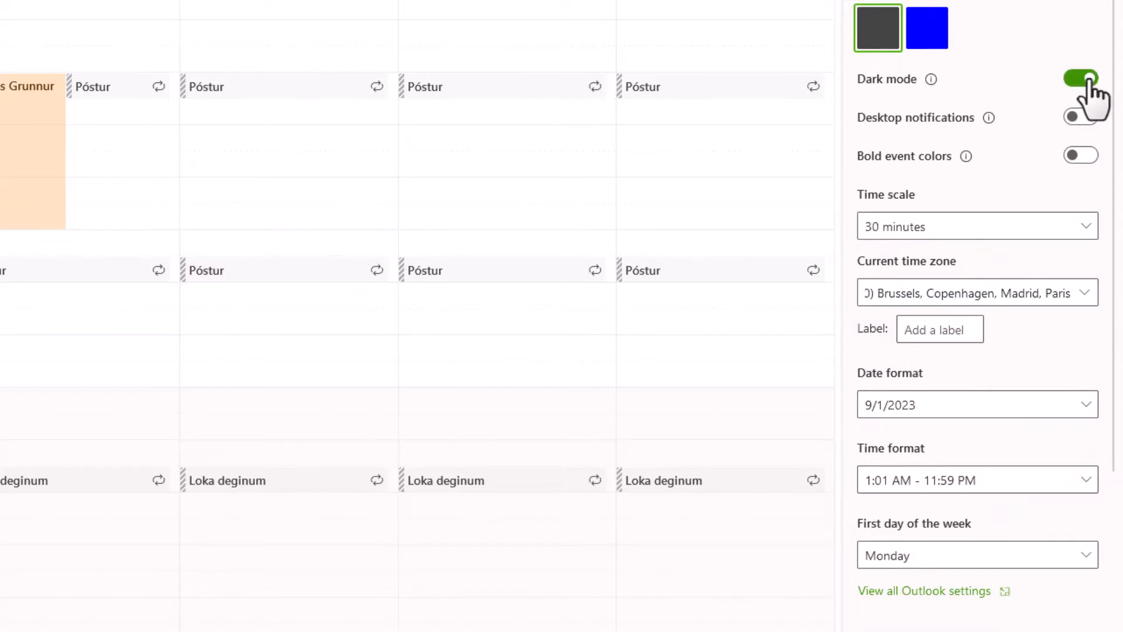
click(1083, 81)
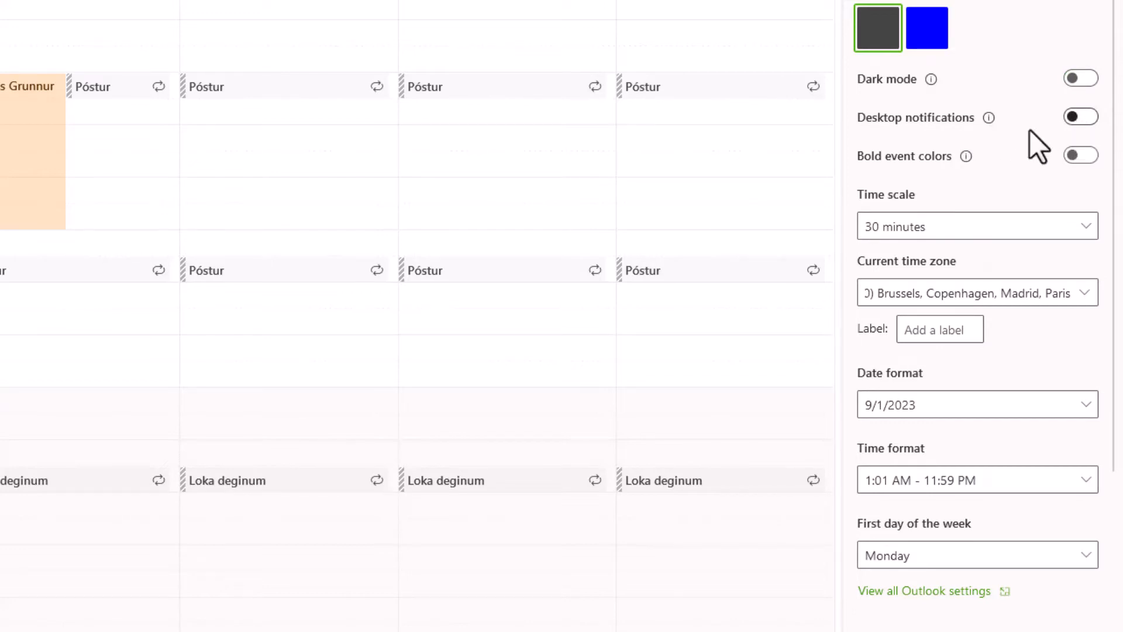
- Open the full Outlook settings and go to the calendar's weather options
click(945, 589)
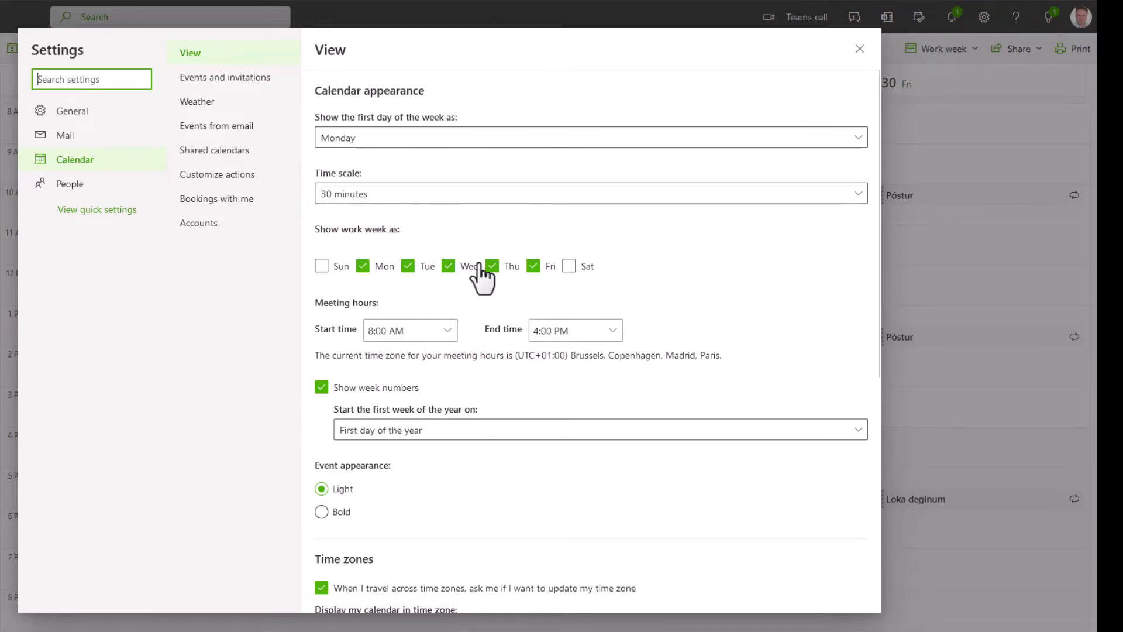
click(88, 164)
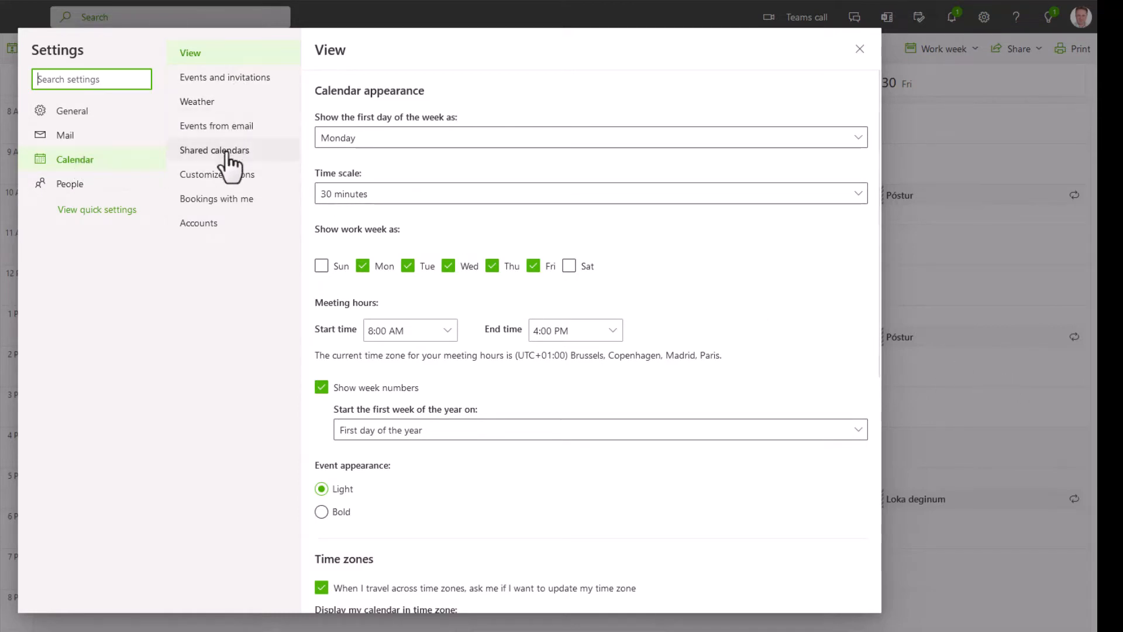
click(213, 102)
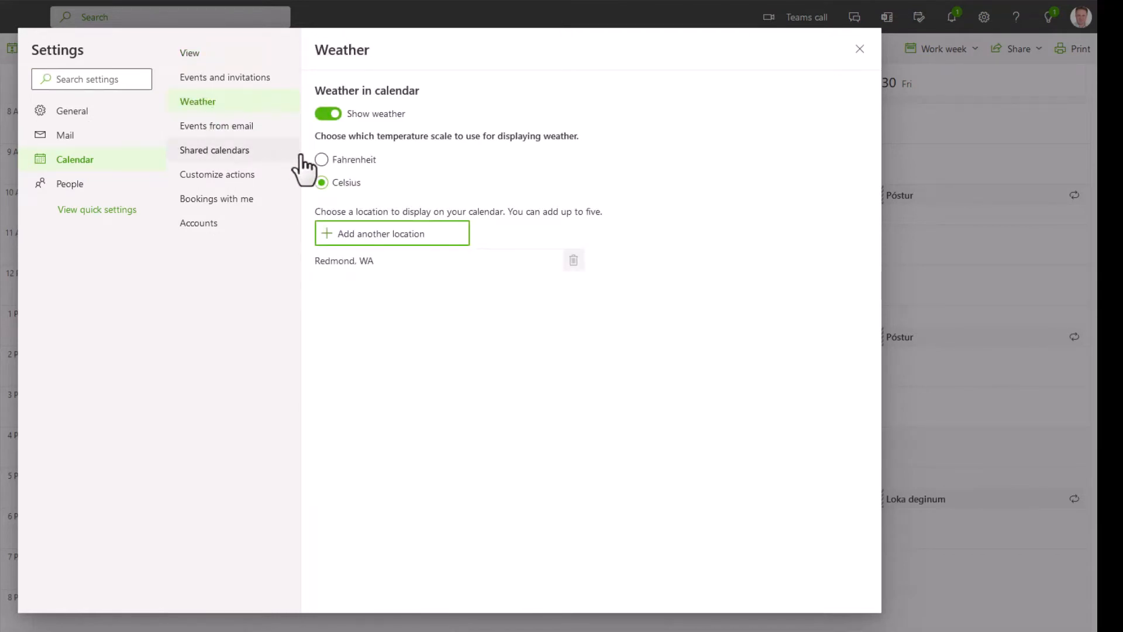
- Try Fahrenheit as the calendar's temperature scale and switch back to Celsius
click(321, 159)
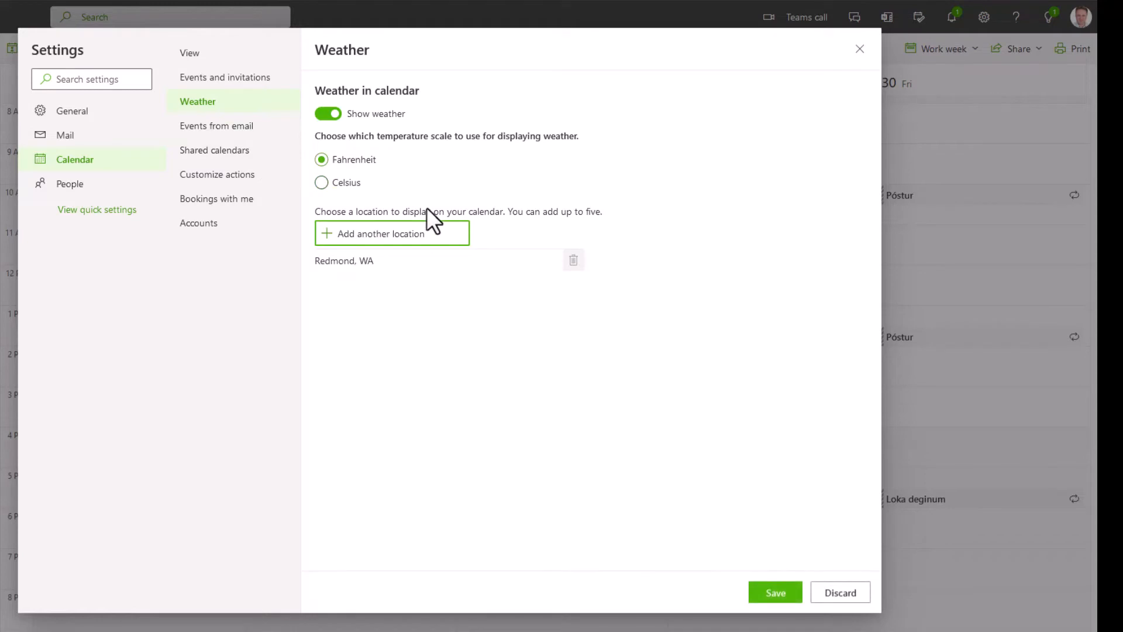
click(322, 182)
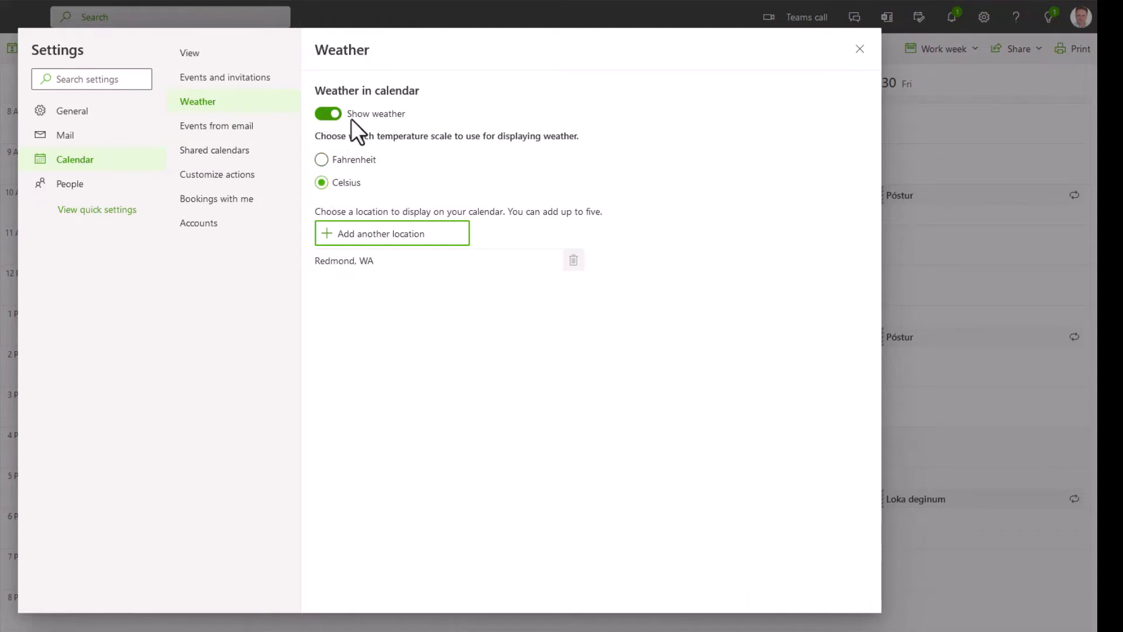
click(392, 234)
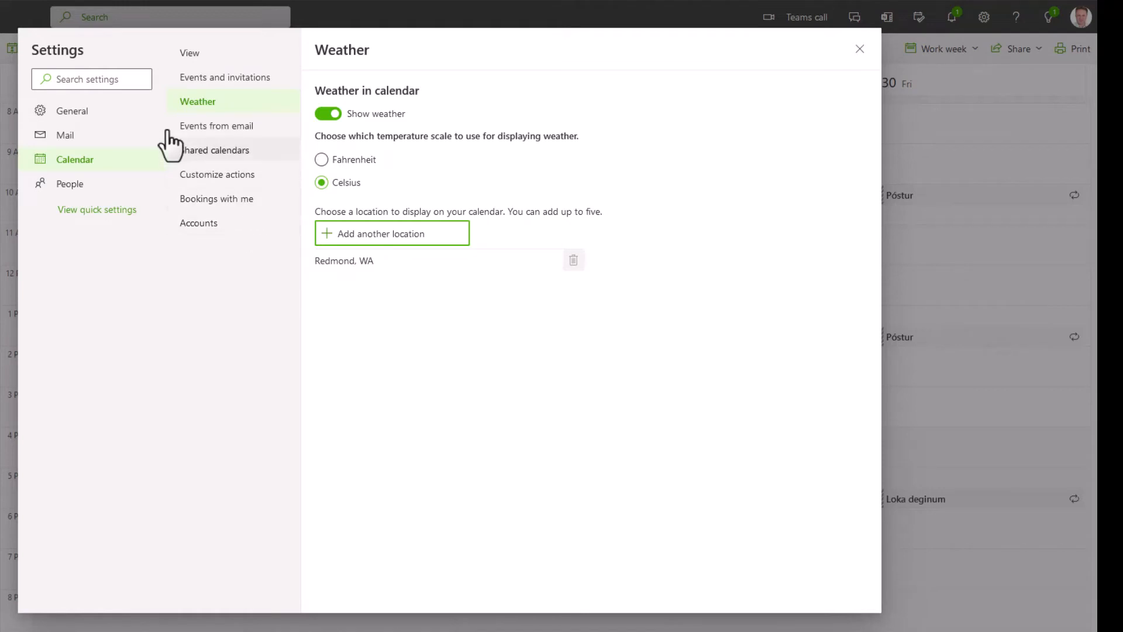
- Open the general language and time settings and look at the display language option
click(86, 113)
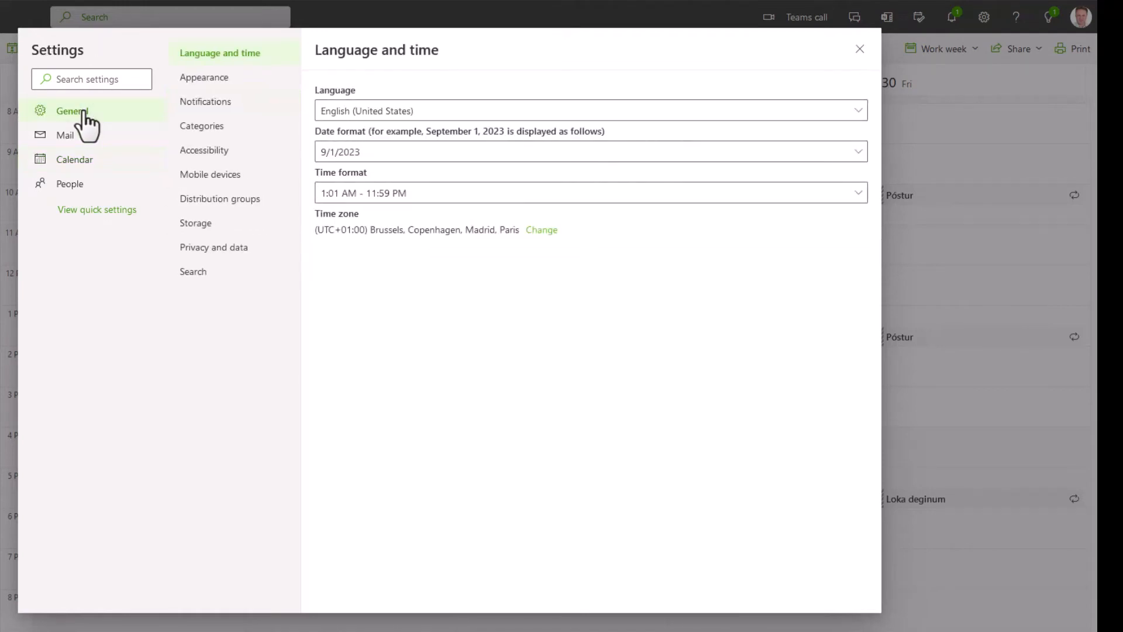
click(457, 114)
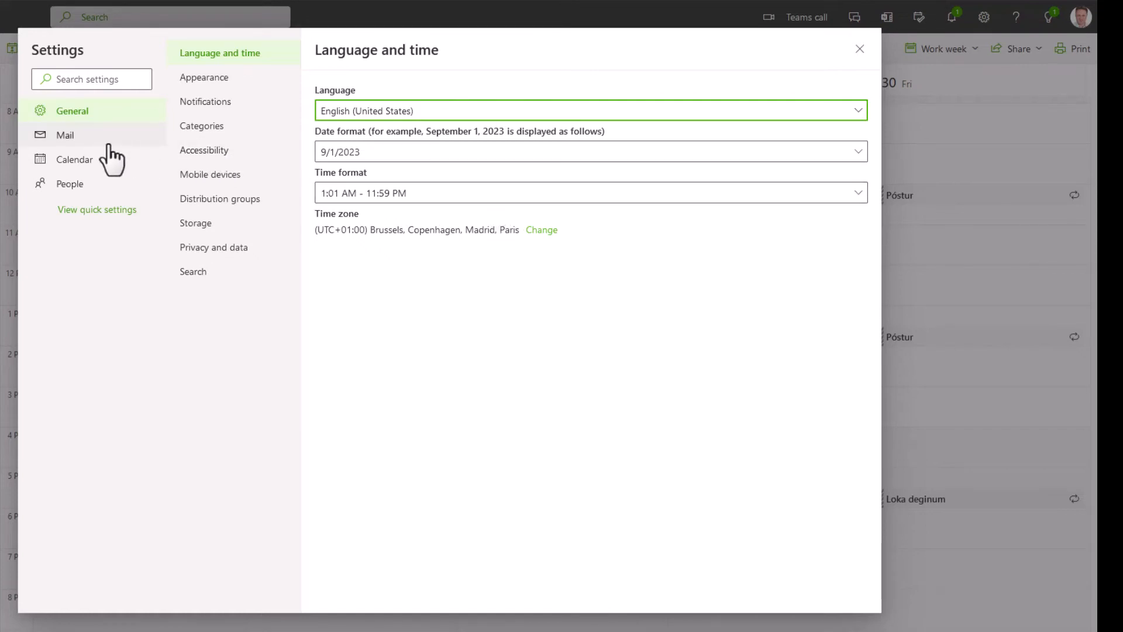
- Review the mail settings for layout and for composing and replying, including signatures and message format
click(72, 139)
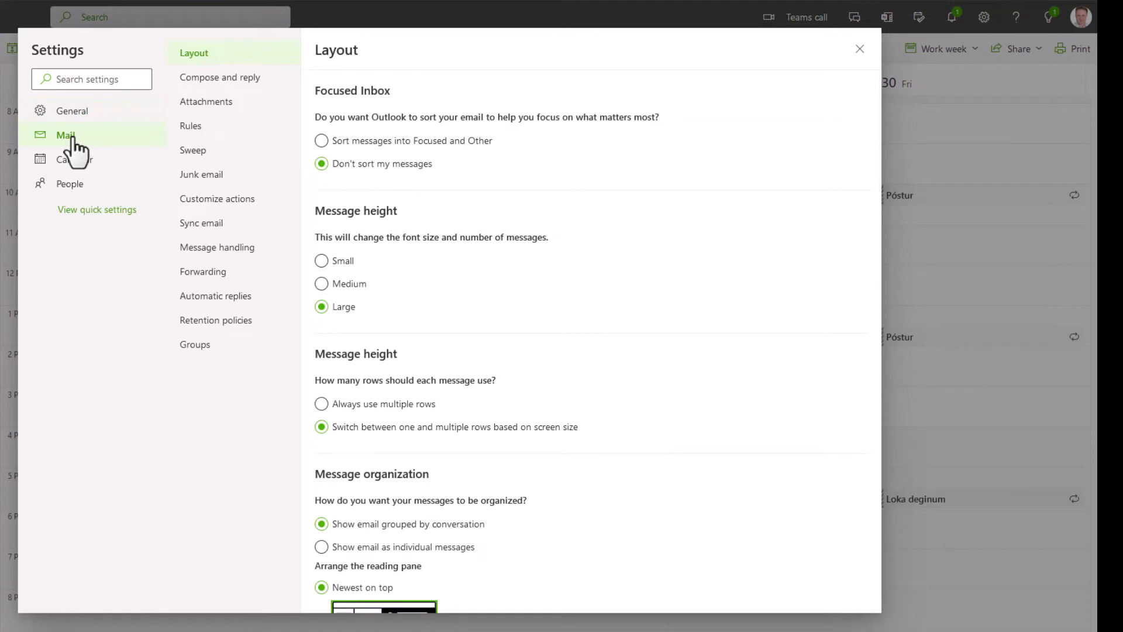
click(235, 78)
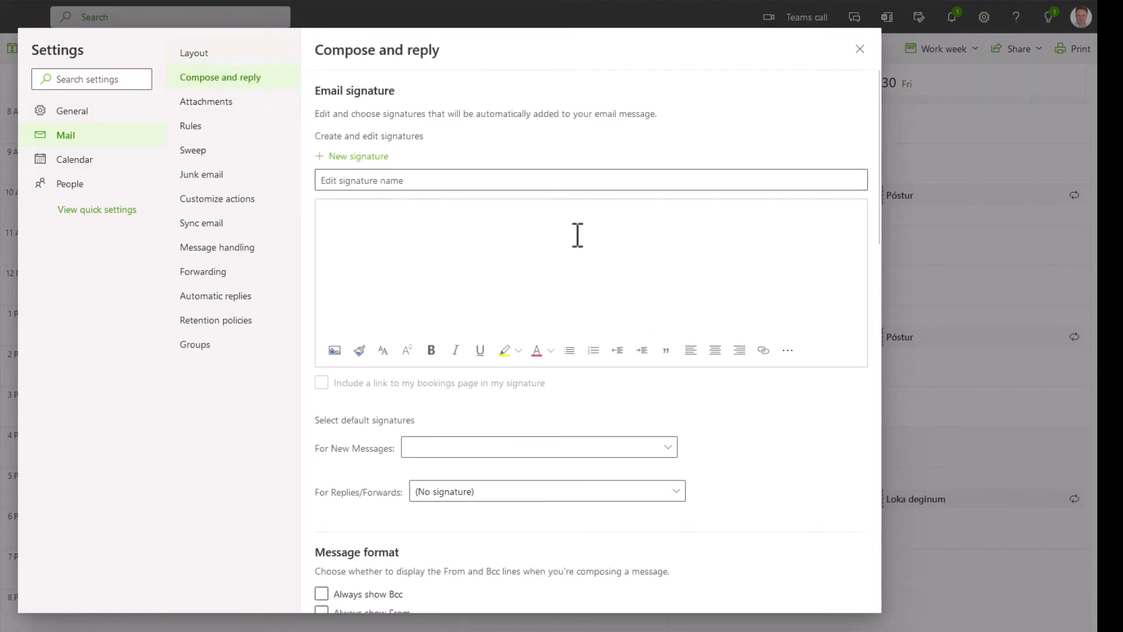
scroll(577, 235, down, 3)
scroll(750, 337, down, 4)
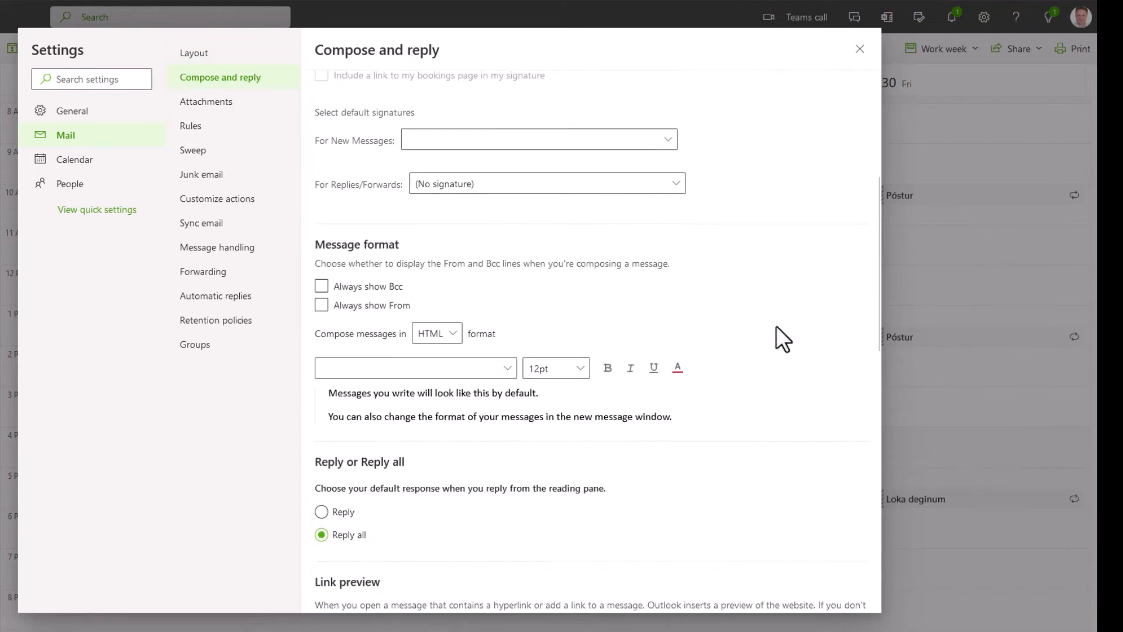
scroll(777, 326, up, 6)
scroll(777, 326, up, 1)
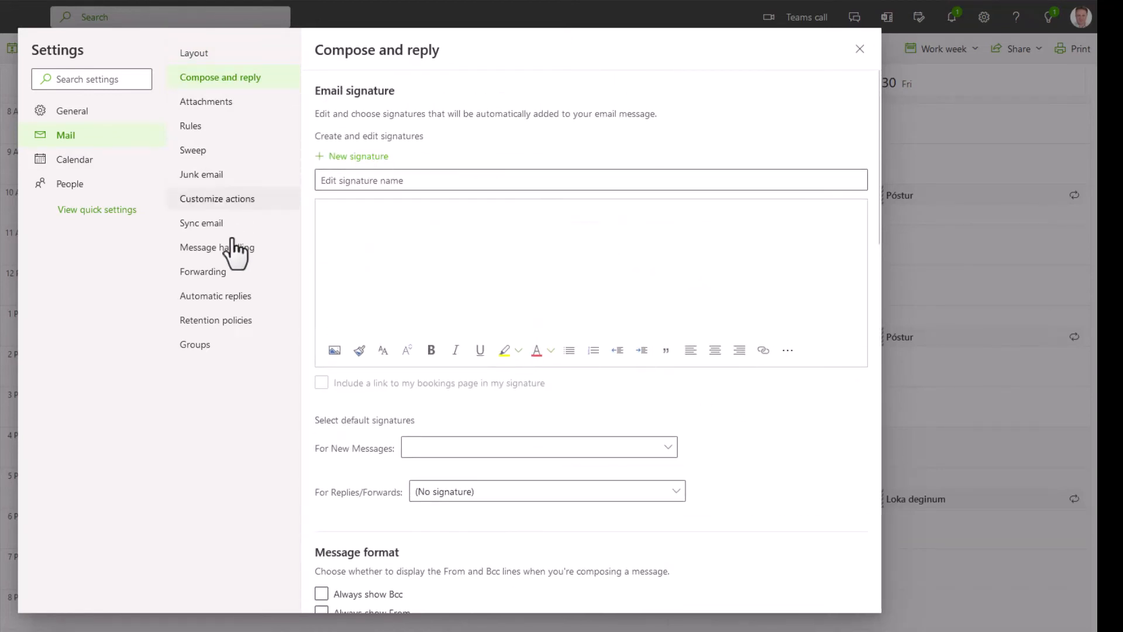
- Turn on automatic replies in the mail settings and restrict them to a time period starting 9/23/2022
click(231, 297)
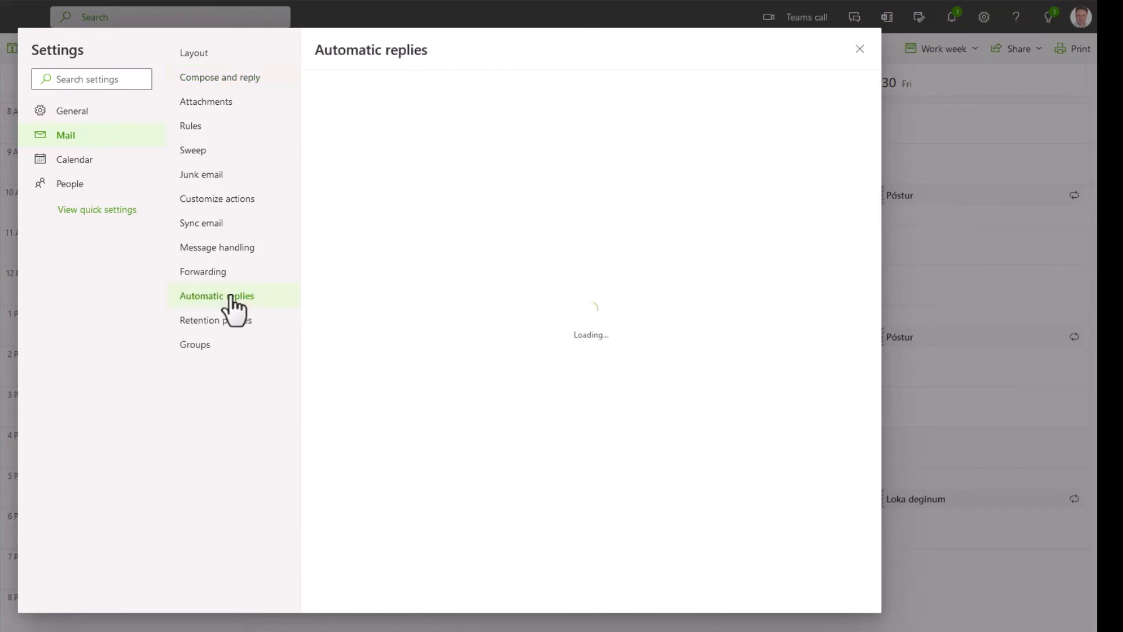
click(325, 124)
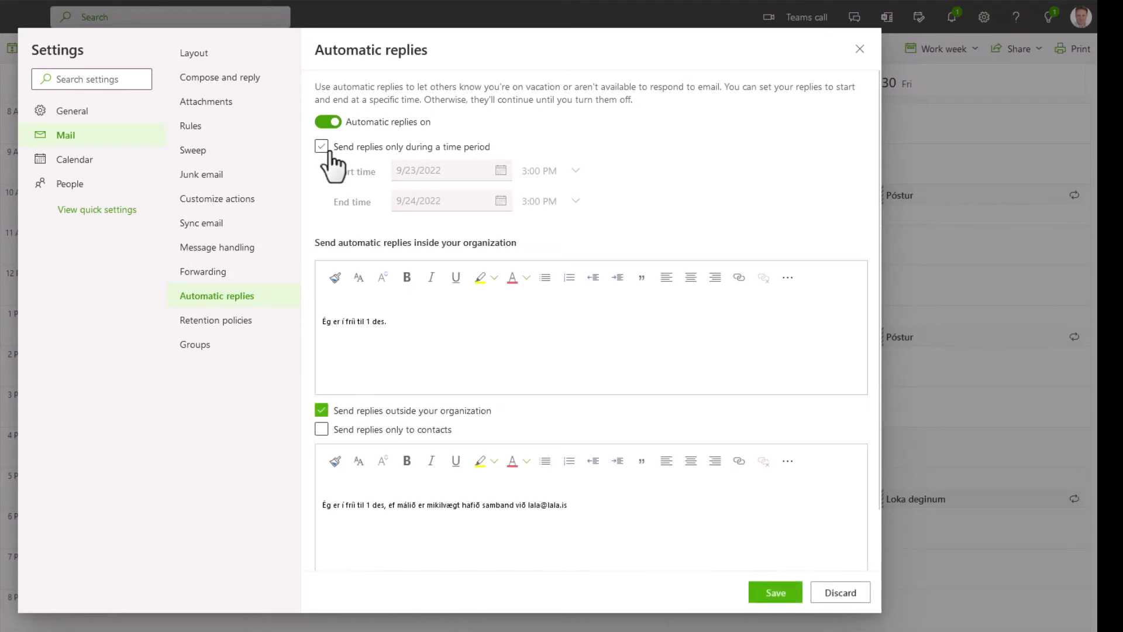
click(321, 147)
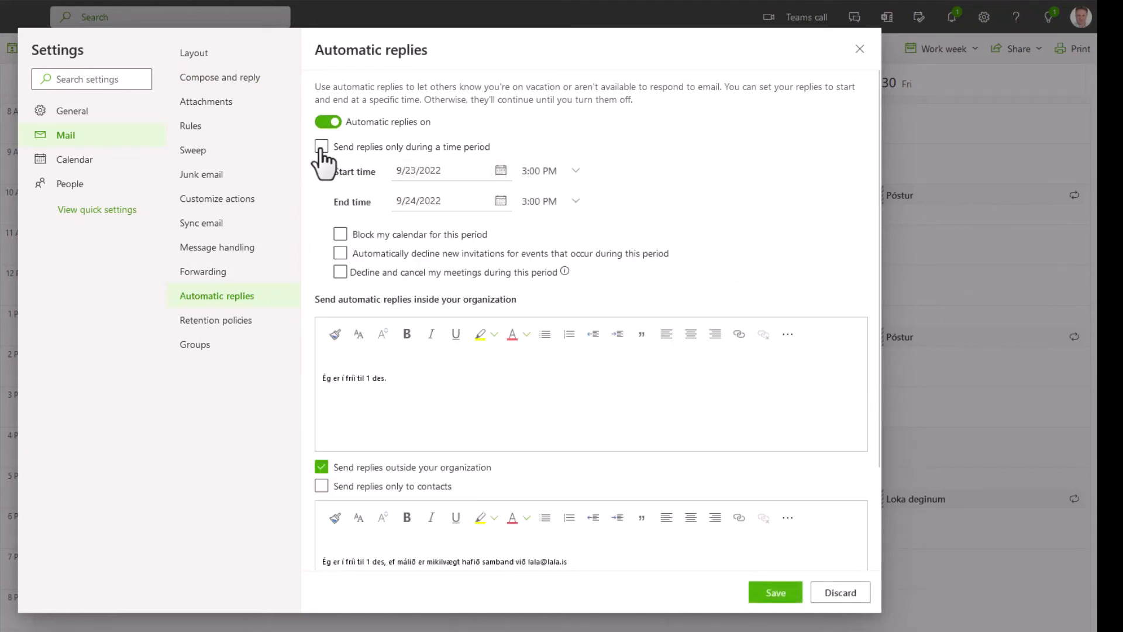
click(501, 170)
click(501, 171)
click(475, 272)
- Block the calendar for the automatic reply period with the event title "frí"
click(340, 234)
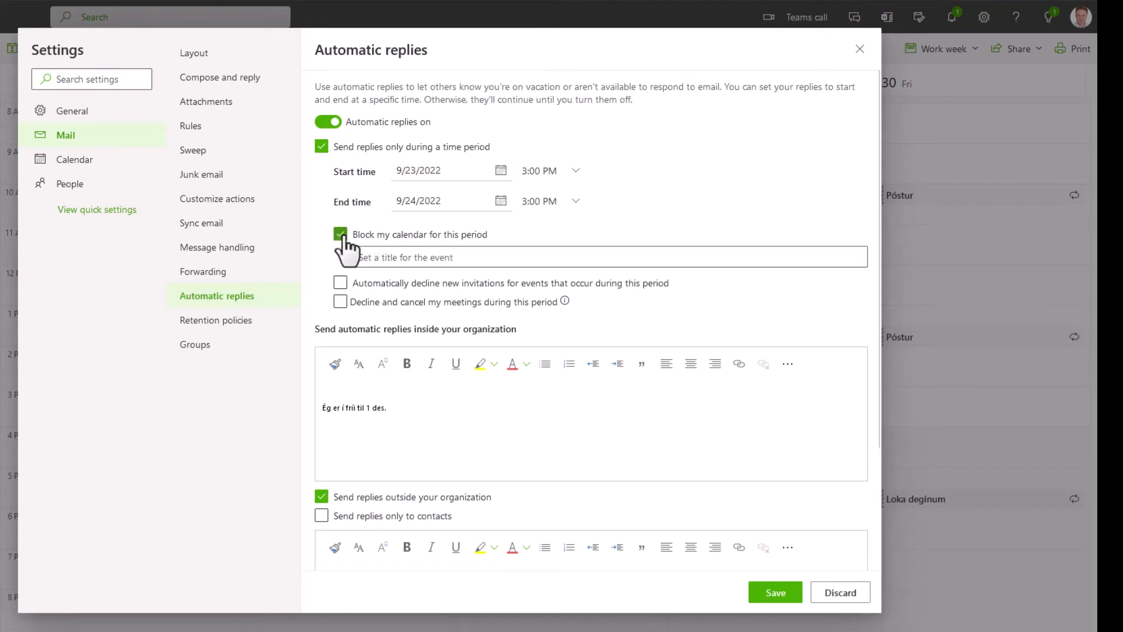
click(405, 257)
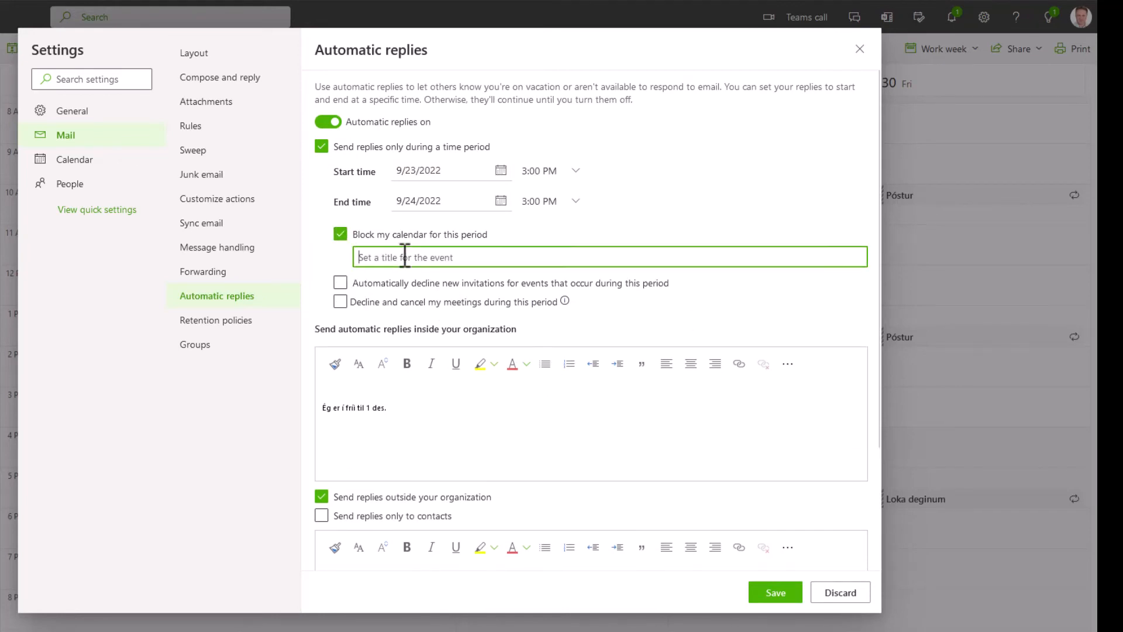
text(frí)
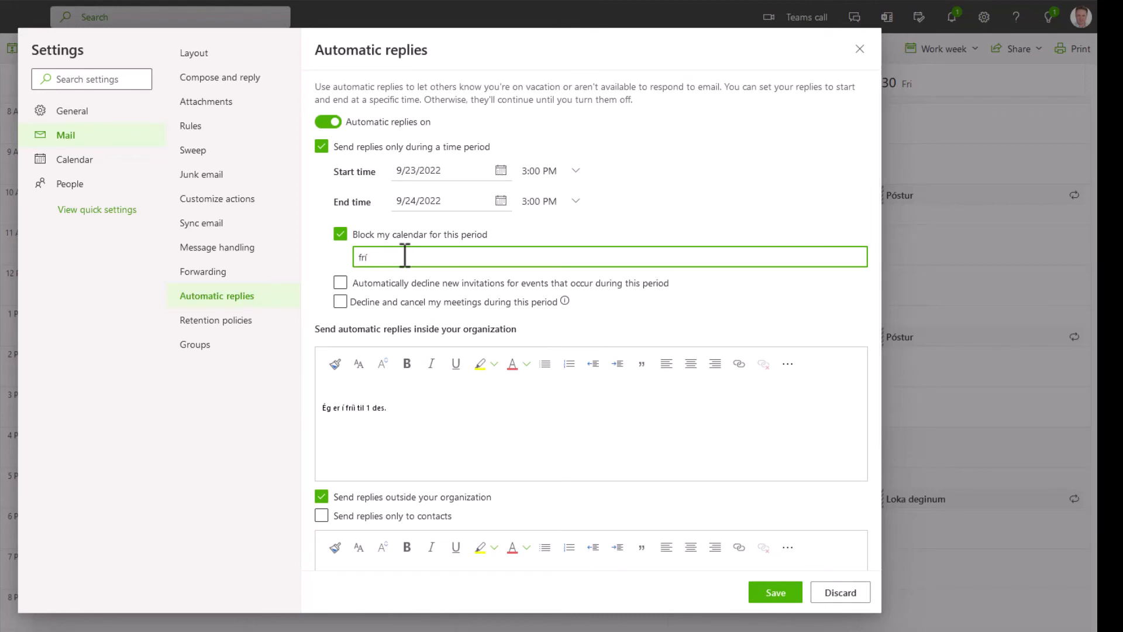
- Look over the automatic reply messages for senders inside and outside the organization
click(395, 415)
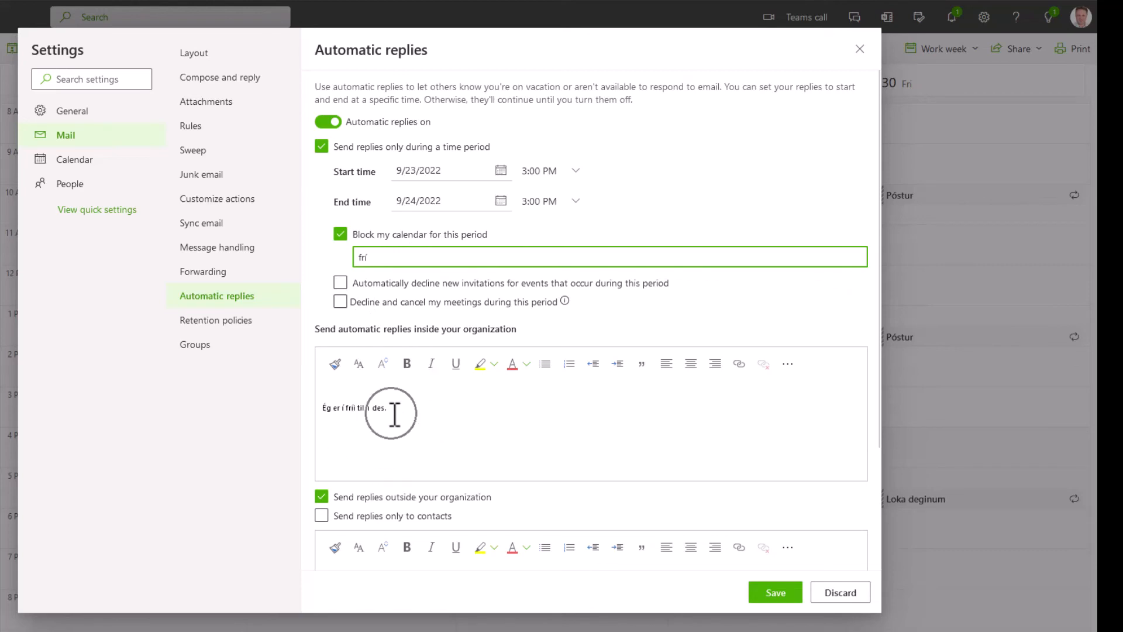
scroll(410, 424, down, 3)
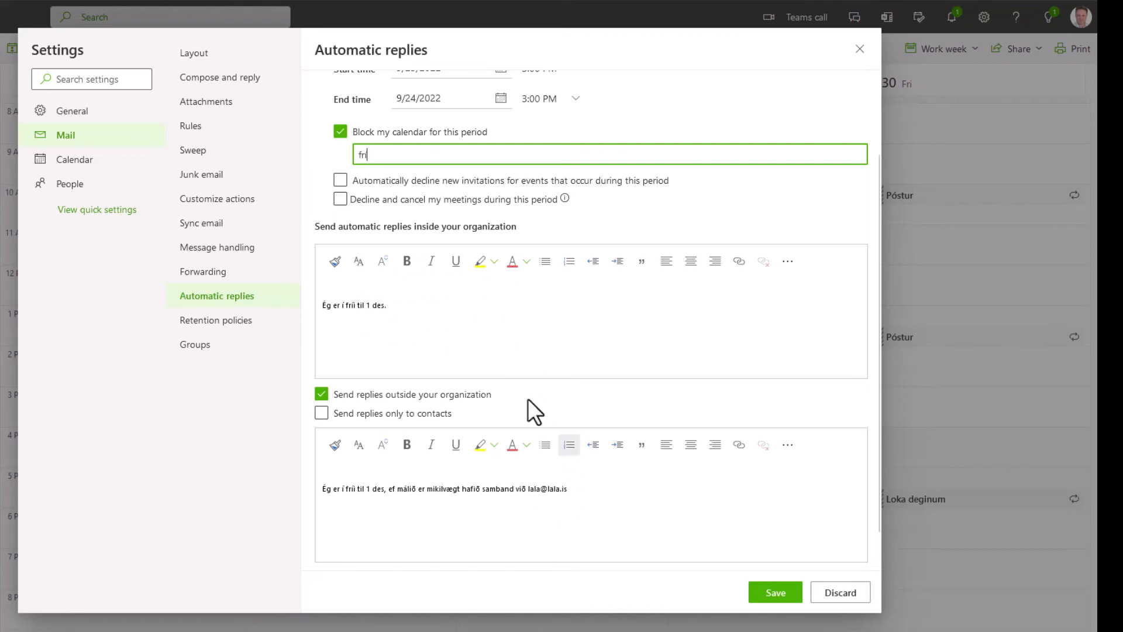
key(ctrl)
key(ctrl)
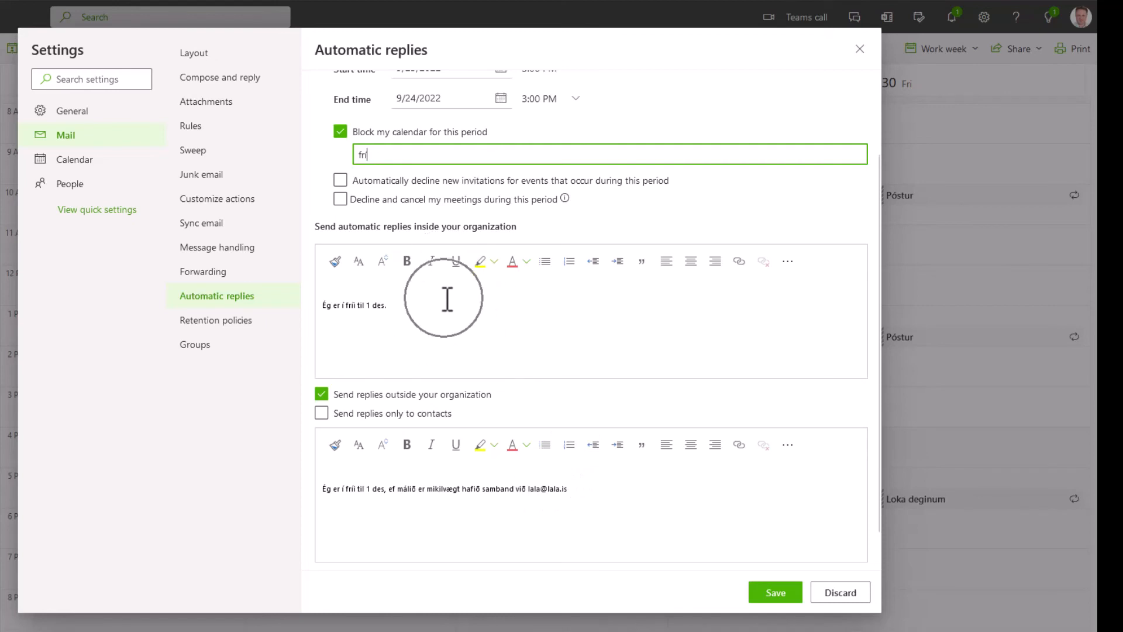
key(ctrl)
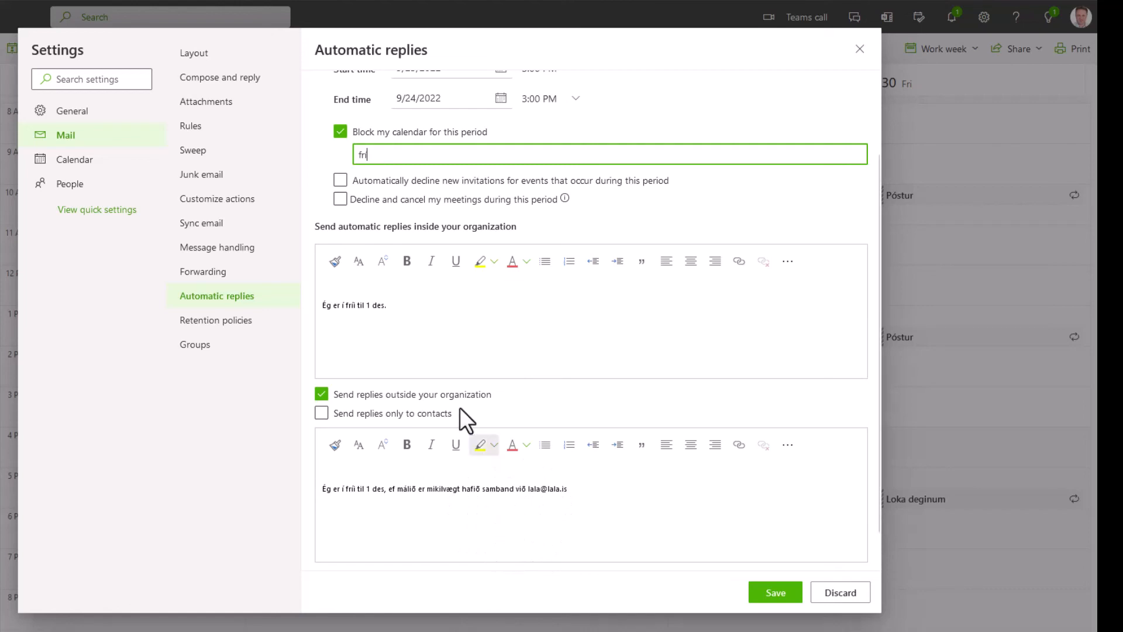
- Check the reply message for senders inside the organization, discard the automatic reply changes and close the settings
drag(403, 307, 336, 309)
click(410, 322)
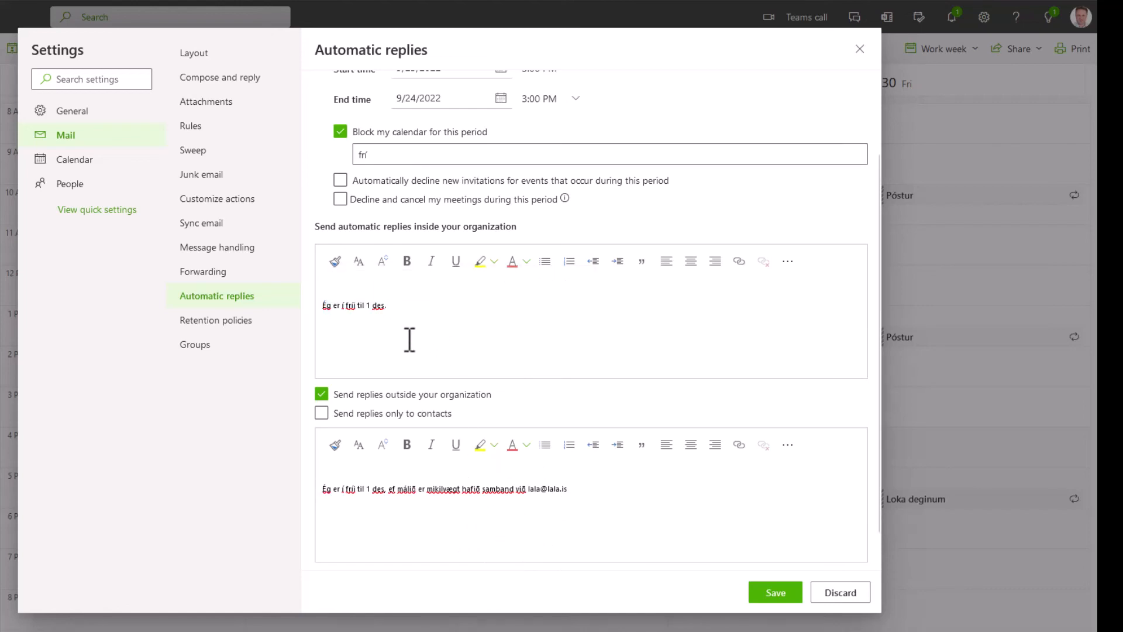
scroll(489, 380, down, 2)
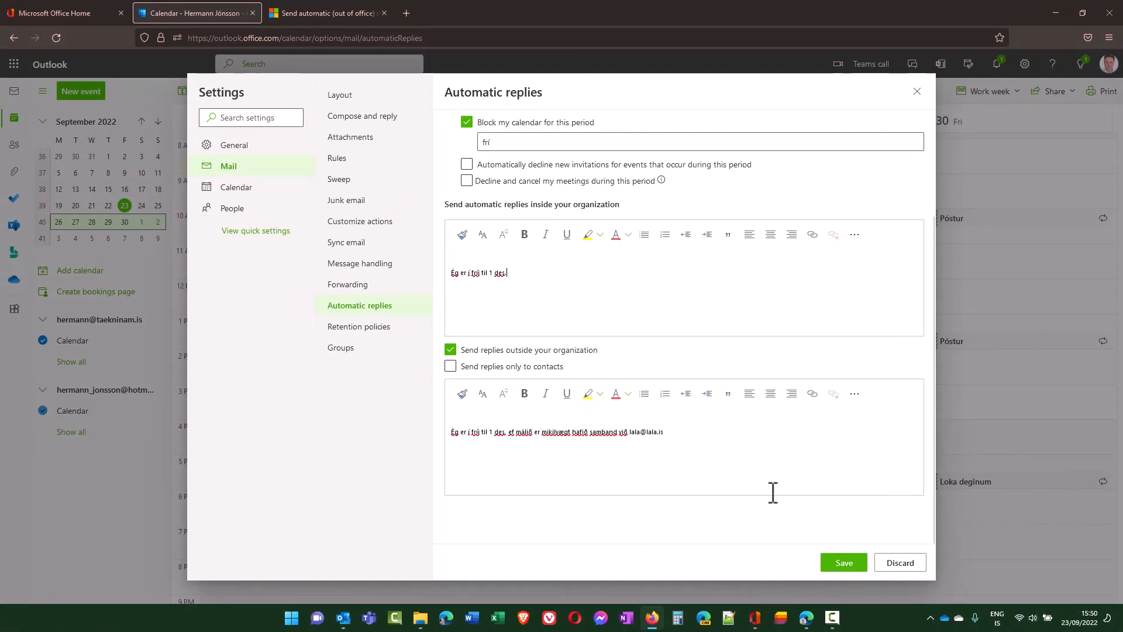
click(898, 562)
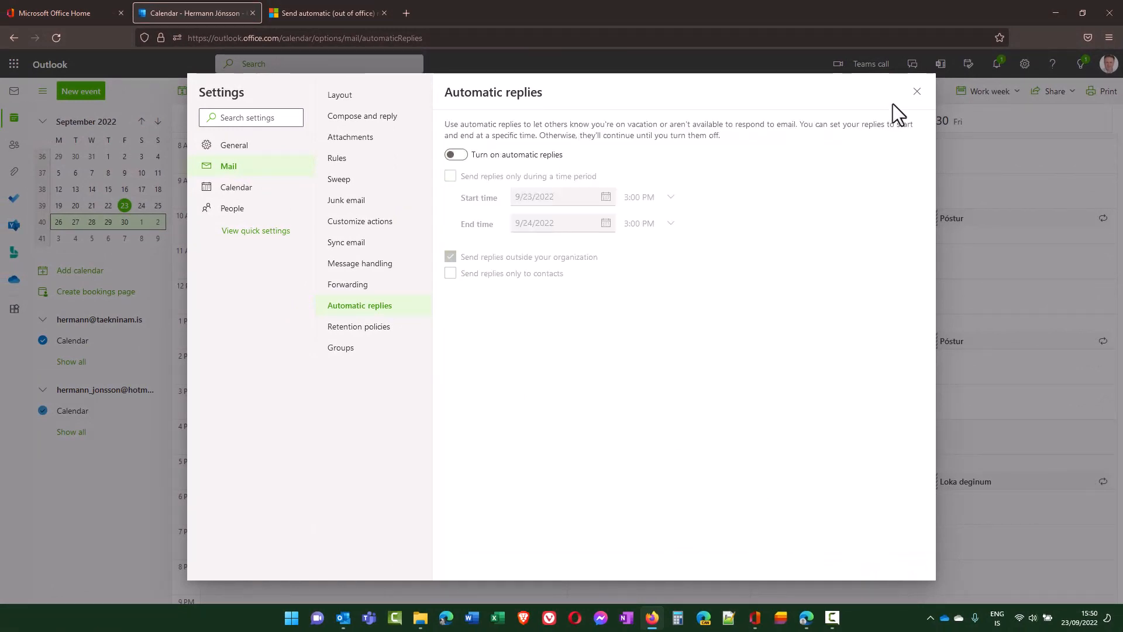
click(917, 92)
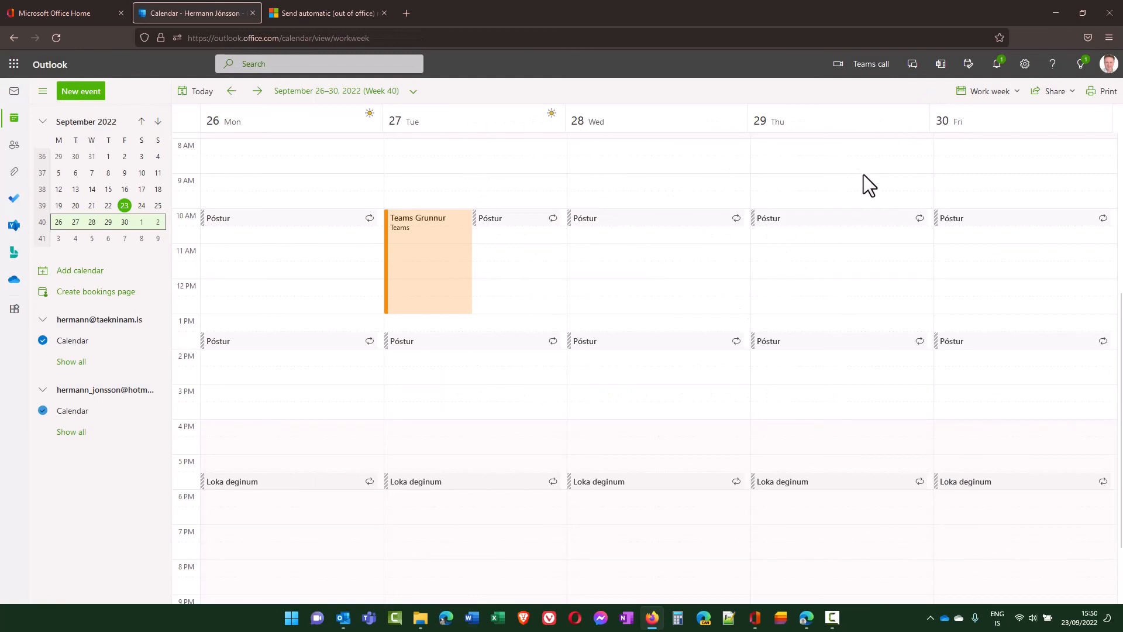
- Open the full Outlook settings and view the general language and time options
click(1024, 65)
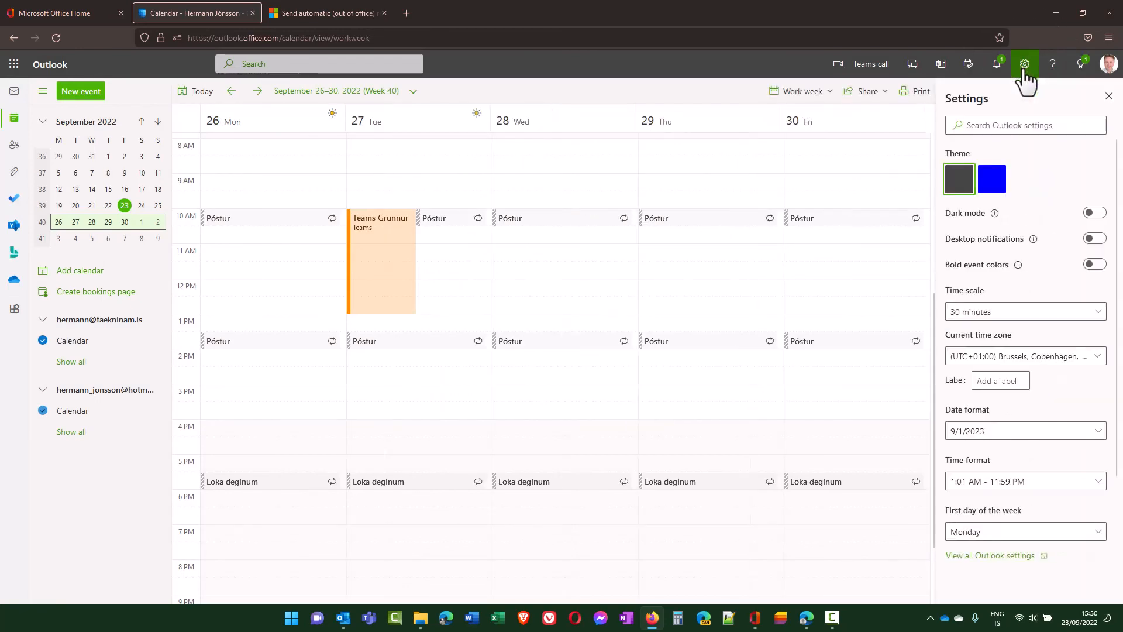
click(983, 557)
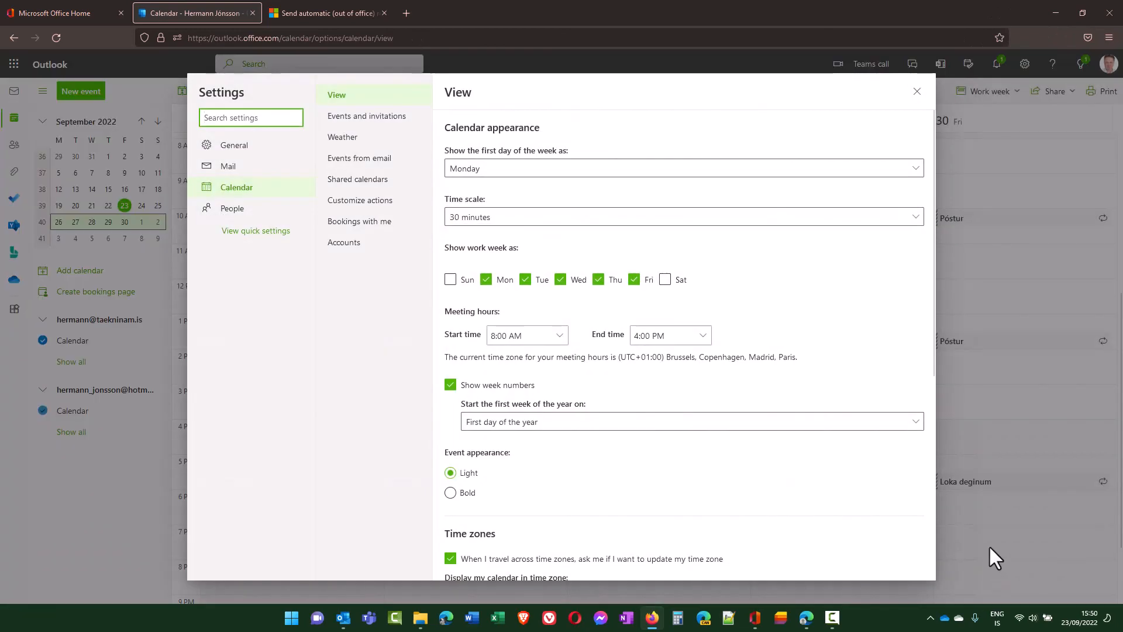
click(250, 149)
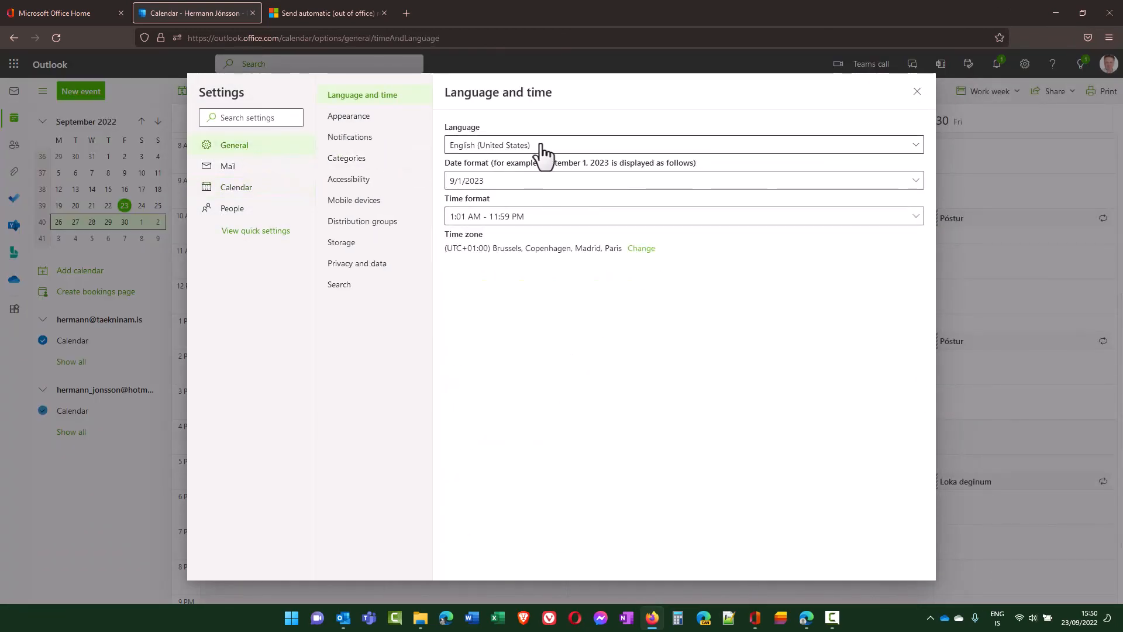
key(ctrl)
key(ctrl)
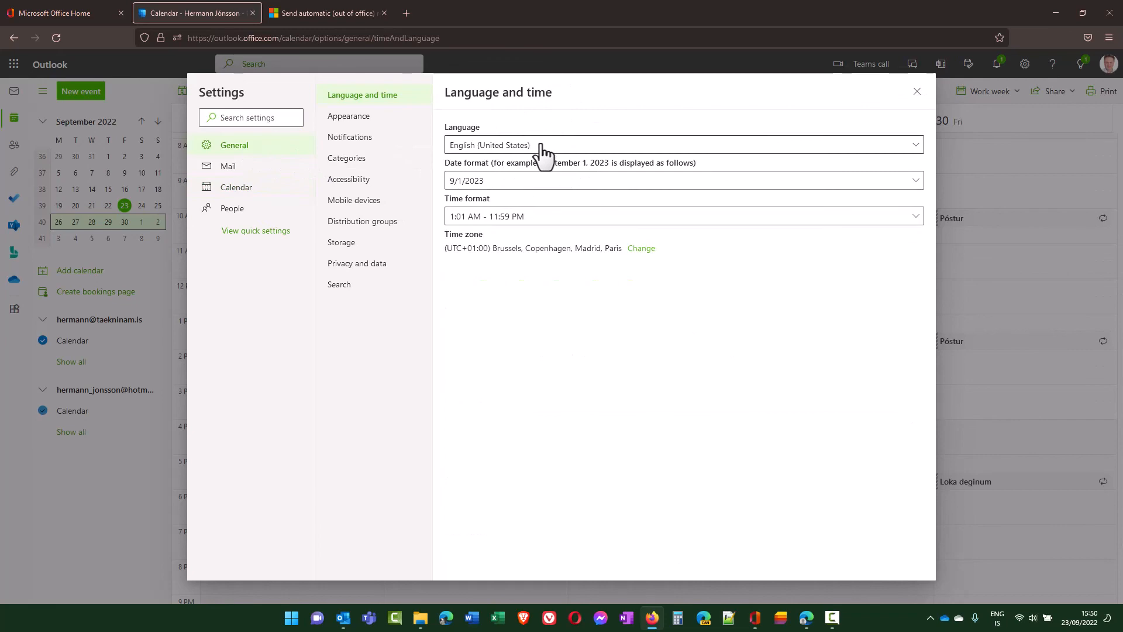